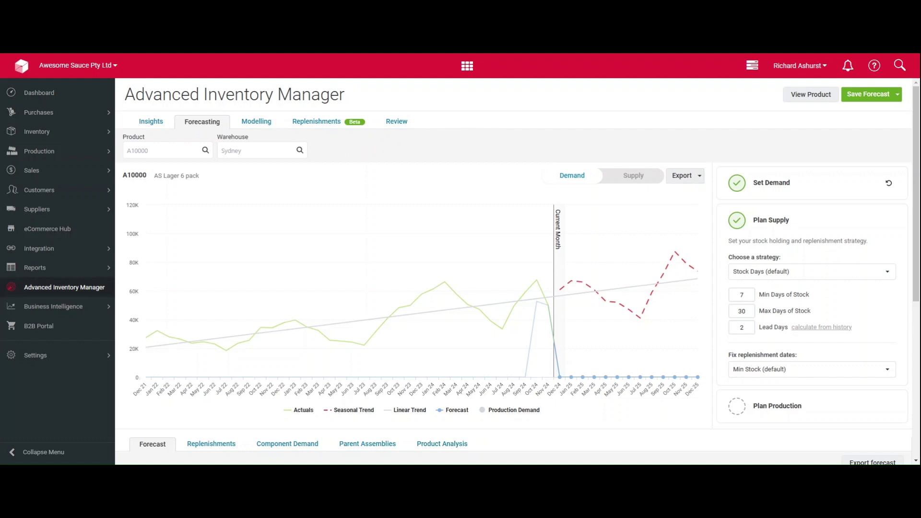
Expand the Set Demand section to show A10000's 12-month forecast options
click(766, 193)
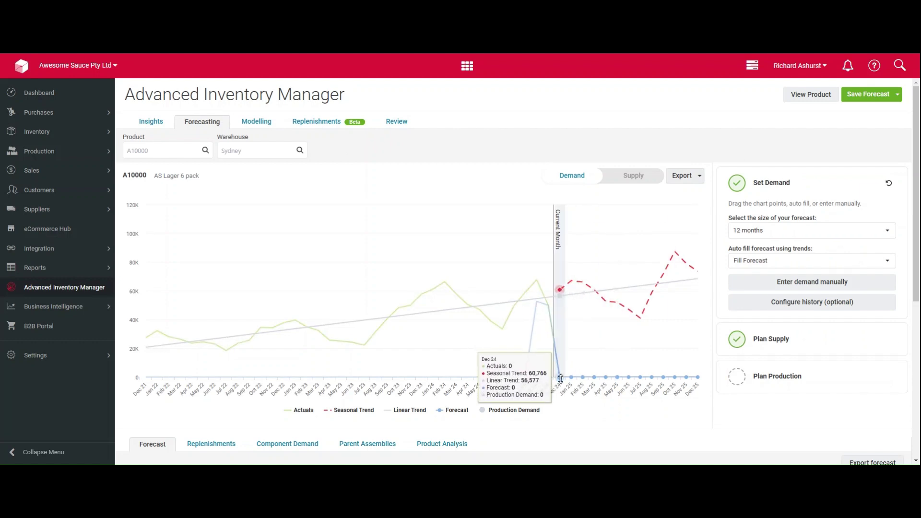
Drag the Dec 24 forecast point on the demand chart up to about 58K
drag(560, 379, 559, 295)
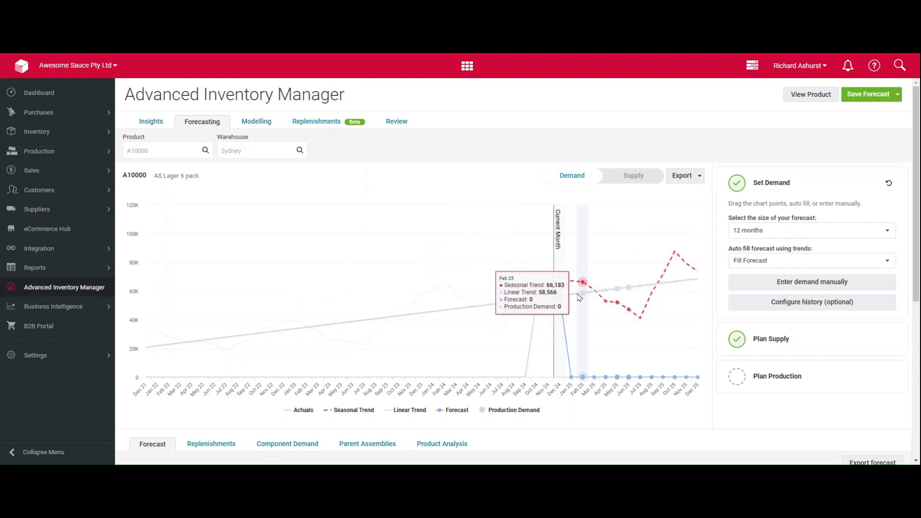
Auto-fill the forecast with Seasonal trend, then drag Jul 25 up to 45,752 and Oct 25 down to ~78K
click(753, 259)
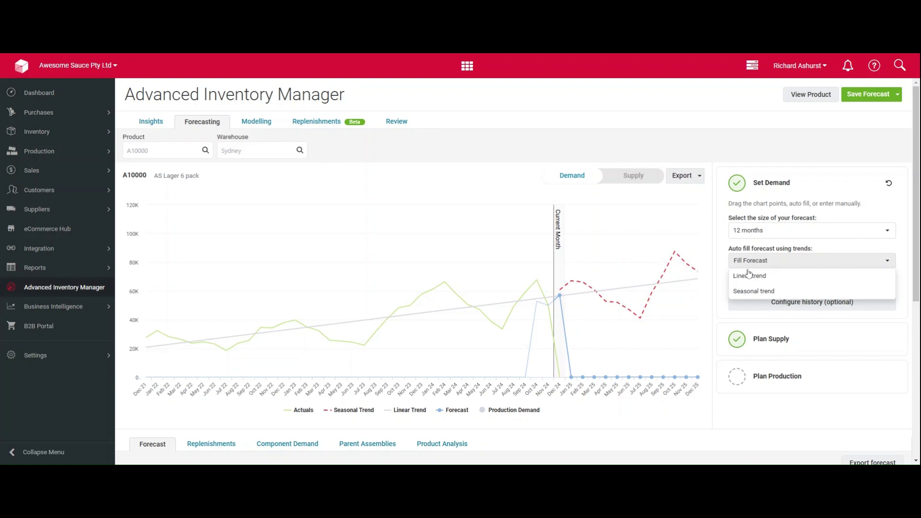
click(749, 293)
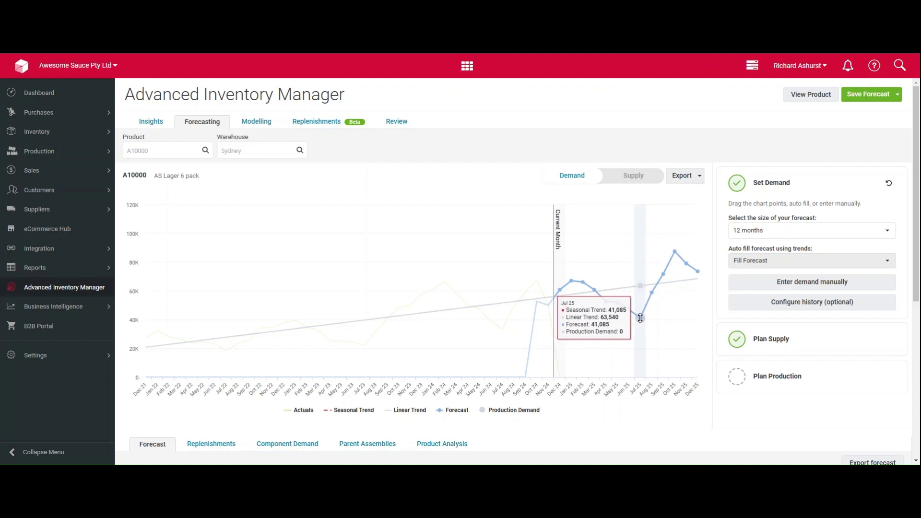
drag(639, 319, 640, 311)
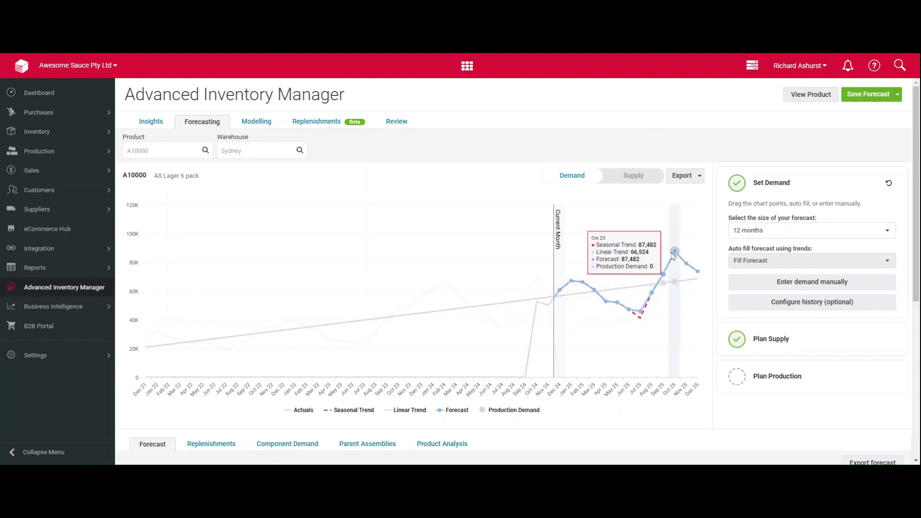
drag(674, 251, 675, 265)
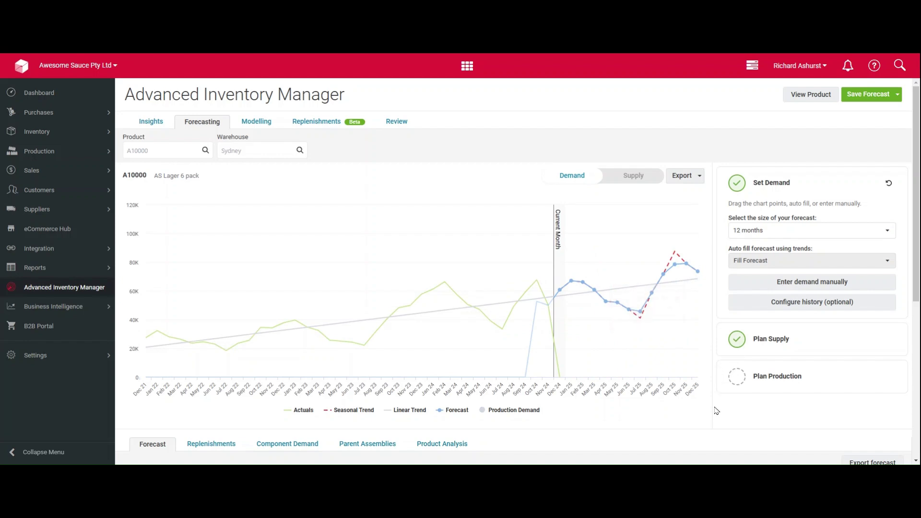
In the Forecast table, enter 60,700 for Dec, 67,000 for Jan and 66,000 for Feb
scroll(716, 413, down, 2)
scroll(717, 414, down, 2)
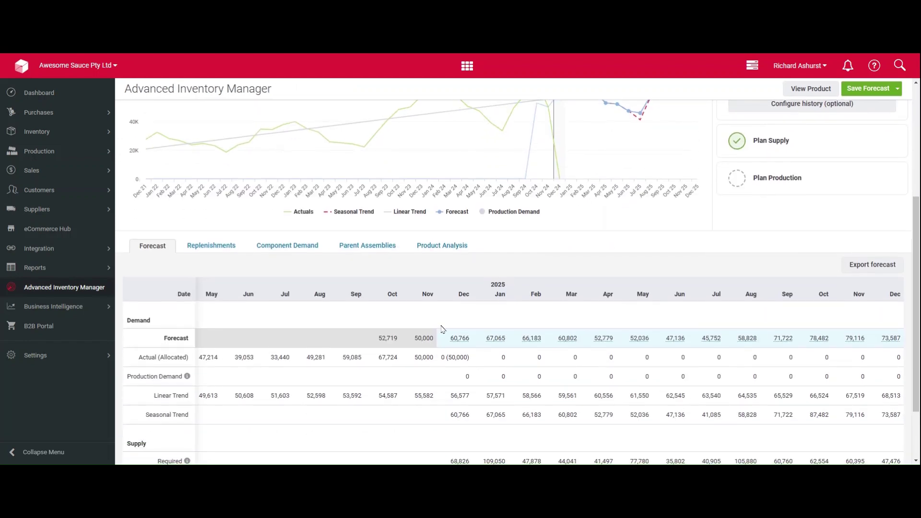
click(461, 343)
key(BackSpace)
key(BackSpace)
key(BackSpace)
text(700)
key(Tab)
key(BackSpace)
key(BackSpace)
text(00)
key(Tab)
key(BackSpace)
key(BackSpace)
text(000)
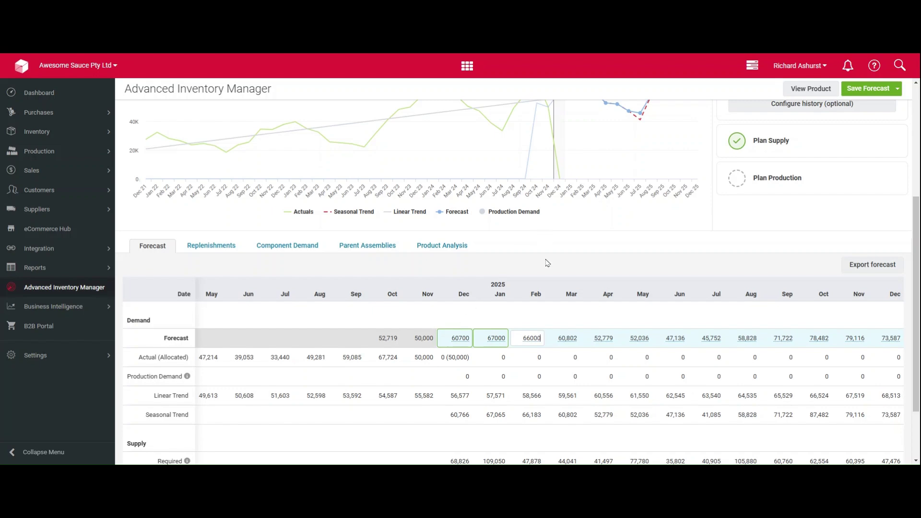
key(Return)
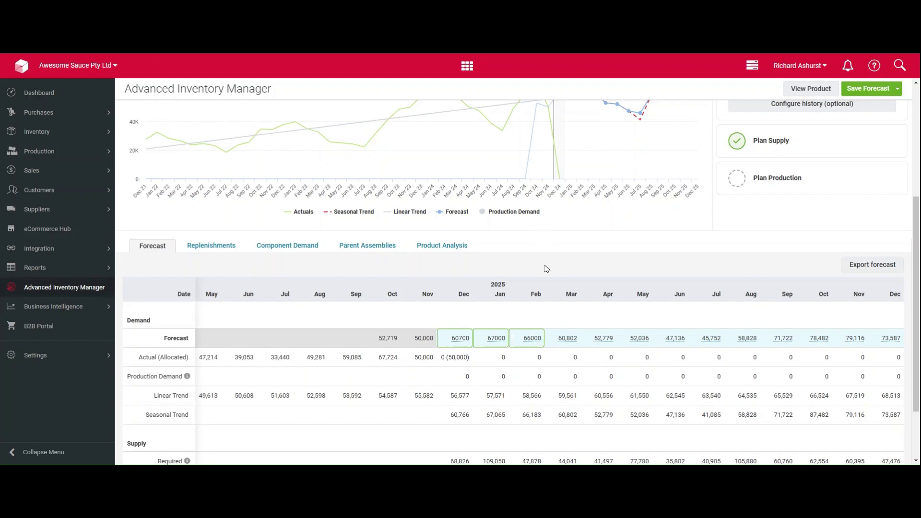
scroll(614, 259, up, 4)
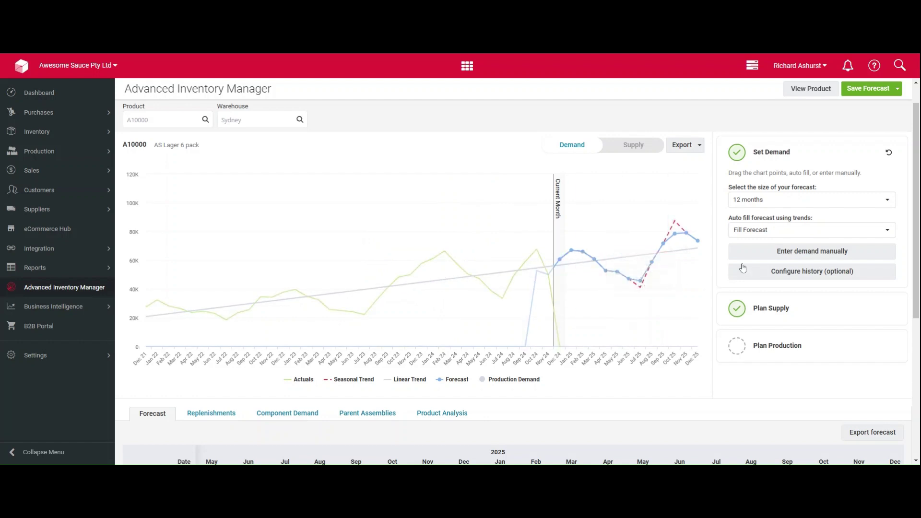
Expand Plan Supply and set Lead Days to 2 on the Stock Days strategy
click(789, 308)
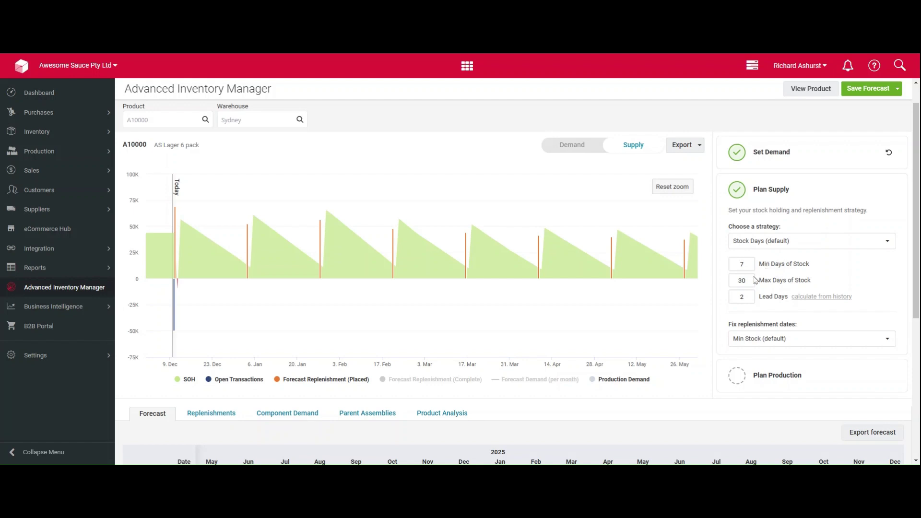
click(741, 297)
text(2)
On the demand chart, set Jan 25 to 9,000, Feb 25 to 13,000, Mar 25 to ~84K, then view supply
click(571, 144)
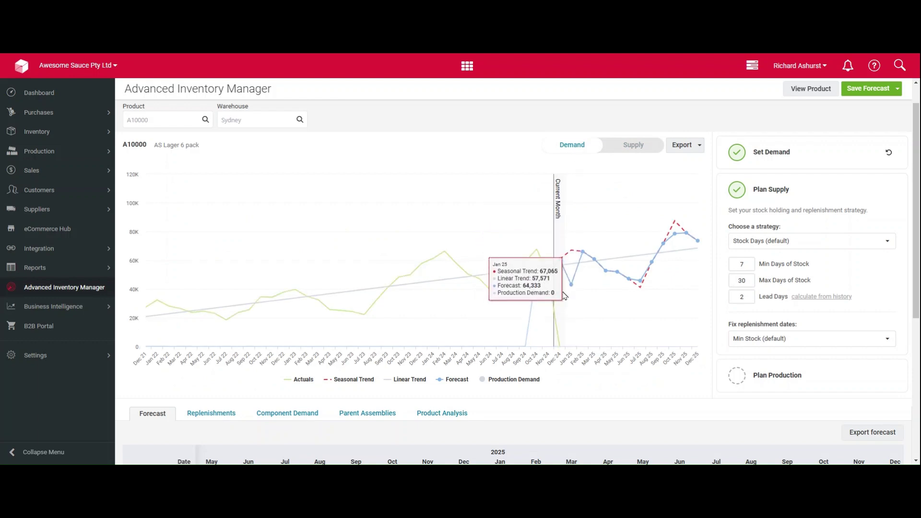
drag(565, 295, 572, 334)
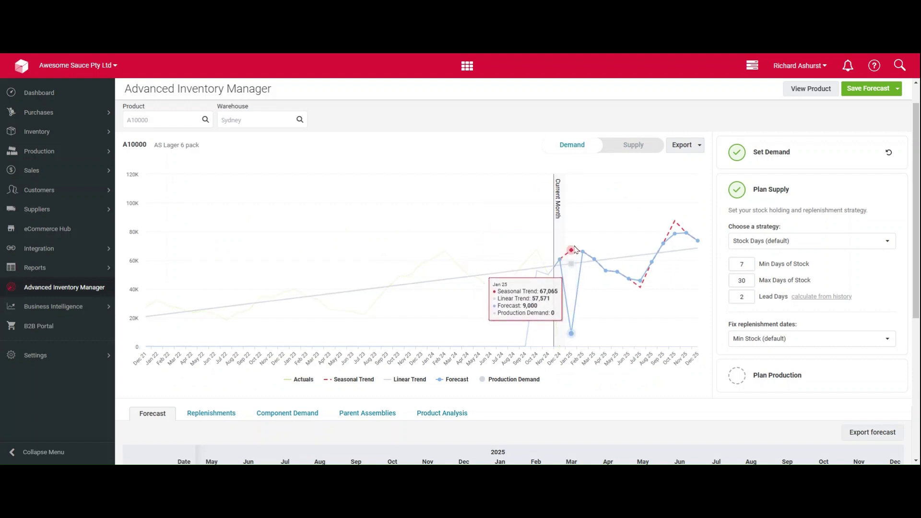
drag(582, 251, 584, 340)
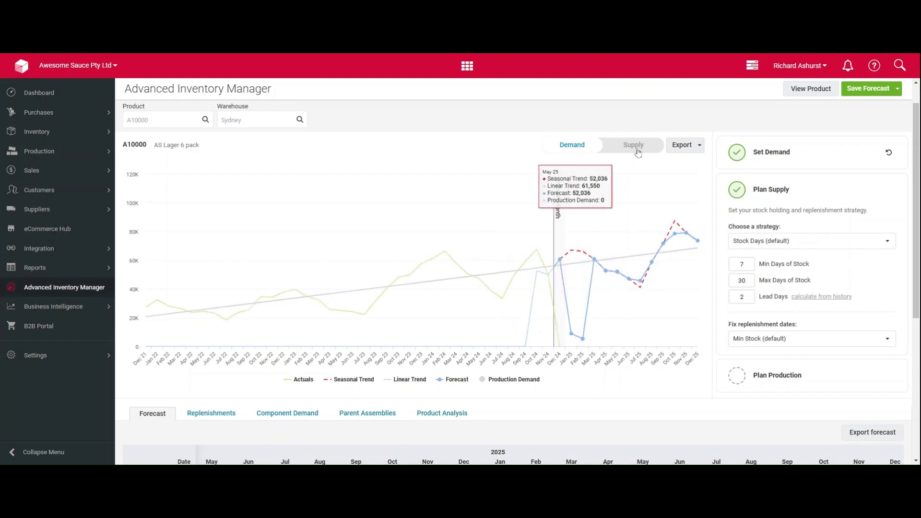
drag(593, 259, 593, 223)
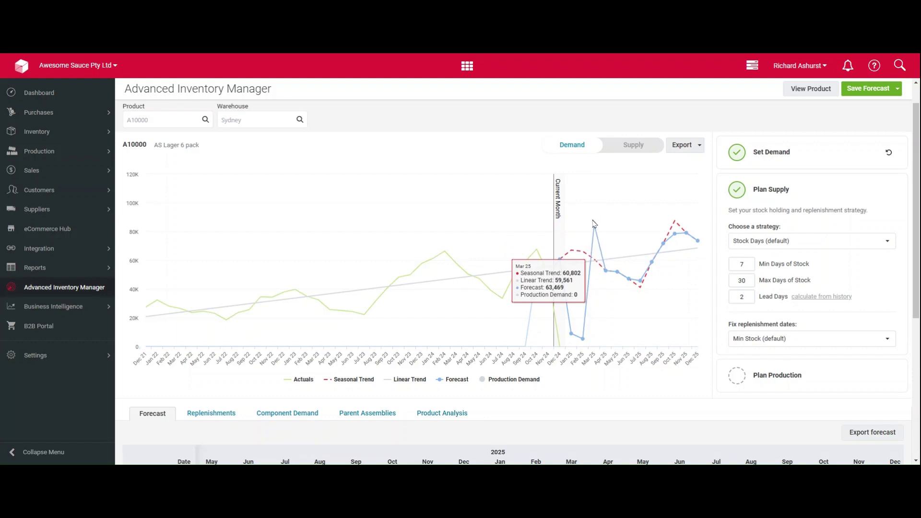
click(629, 149)
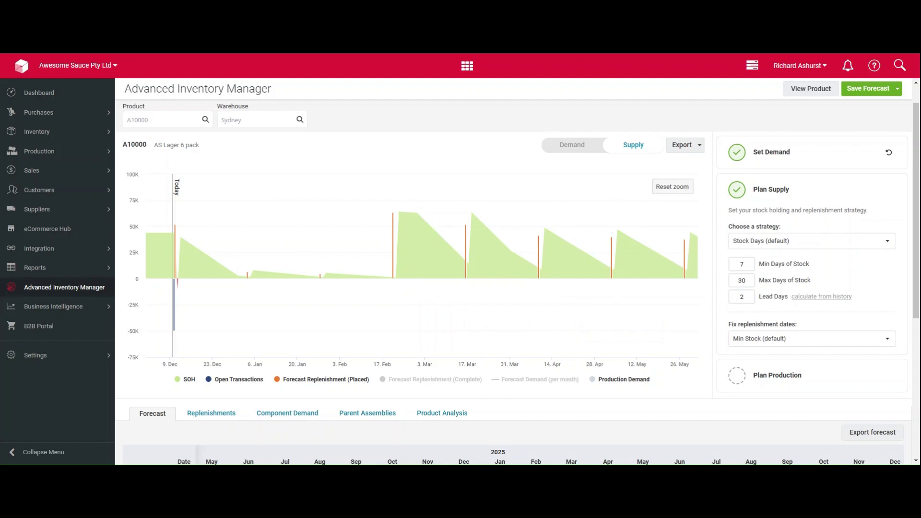
Expand Plan Production with components unlinked and Sydney as source warehouse, reviewing the Forecast table
scroll(516, 282, down, 1)
scroll(517, 282, up, 2)
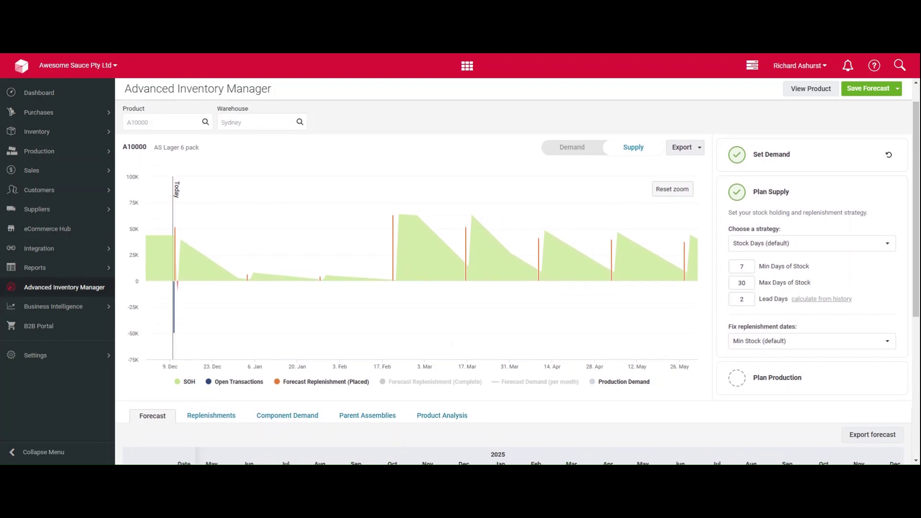
scroll(517, 282, down, 1)
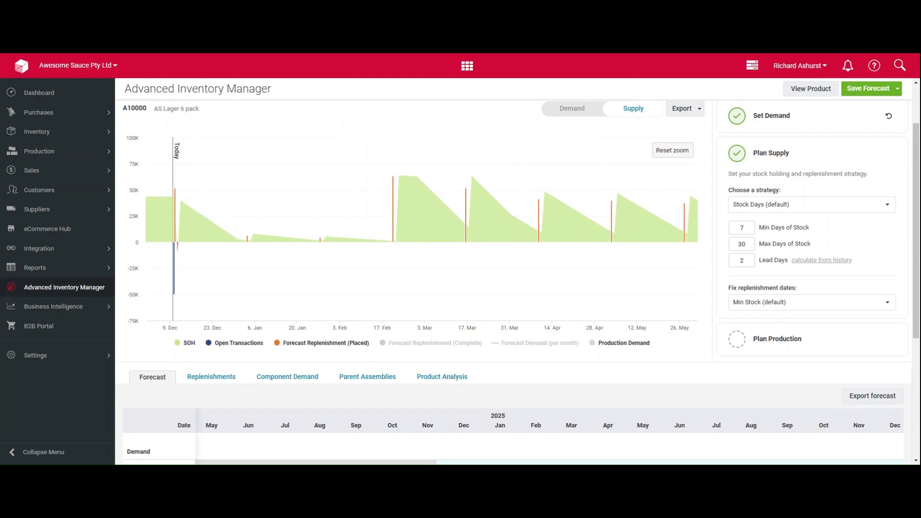
click(751, 337)
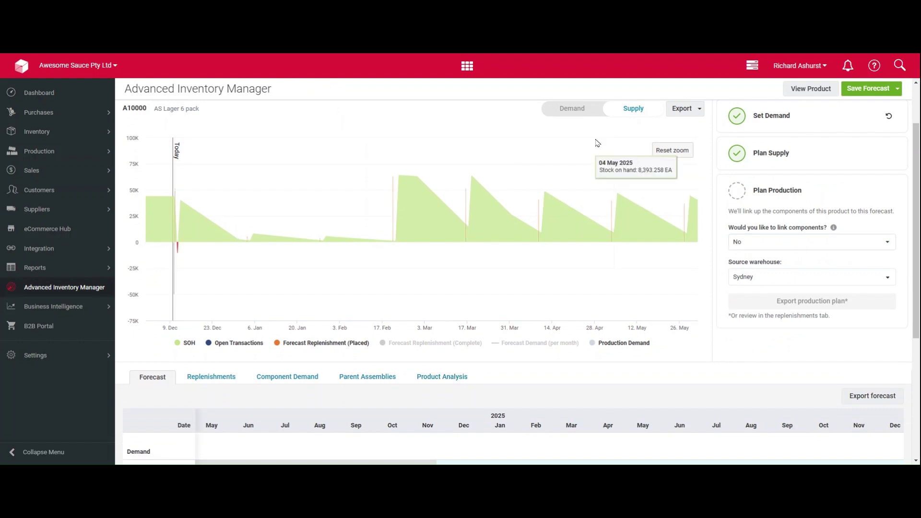
mouse_move(533, 227)
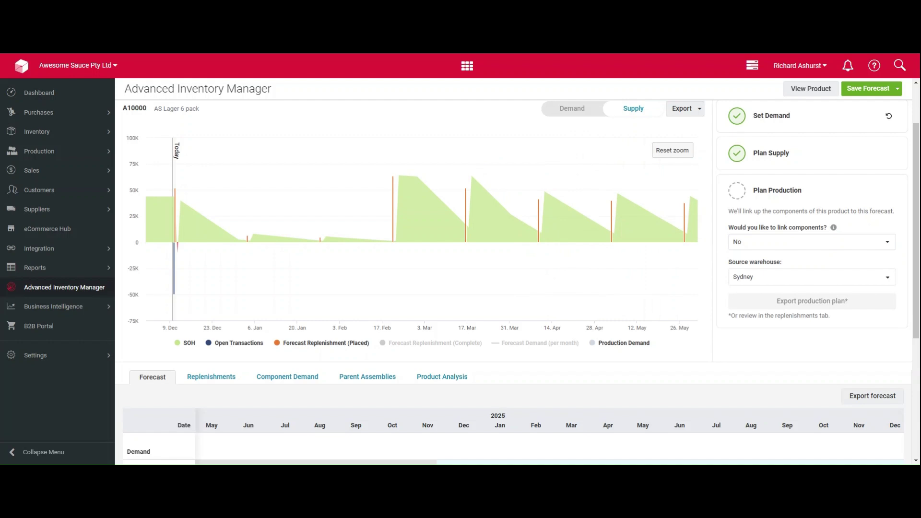
scroll(517, 282, down, 3)
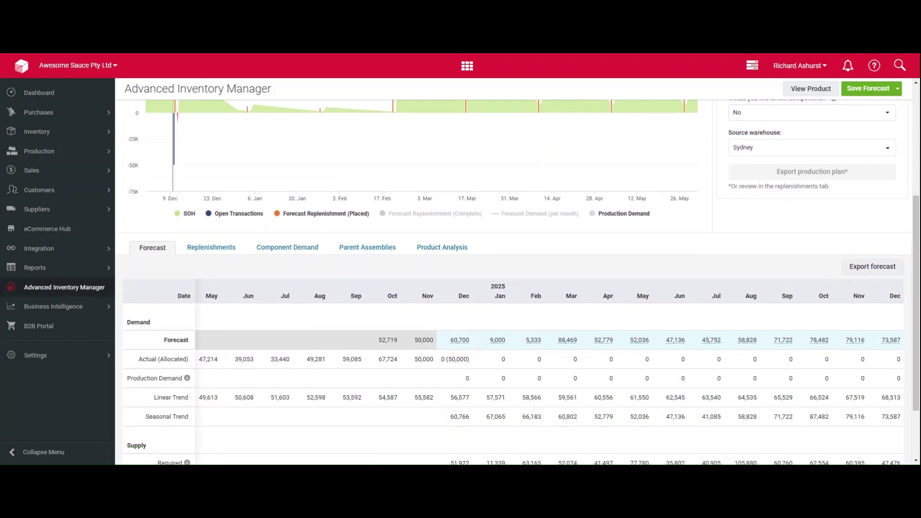
scroll(517, 281, down, 1)
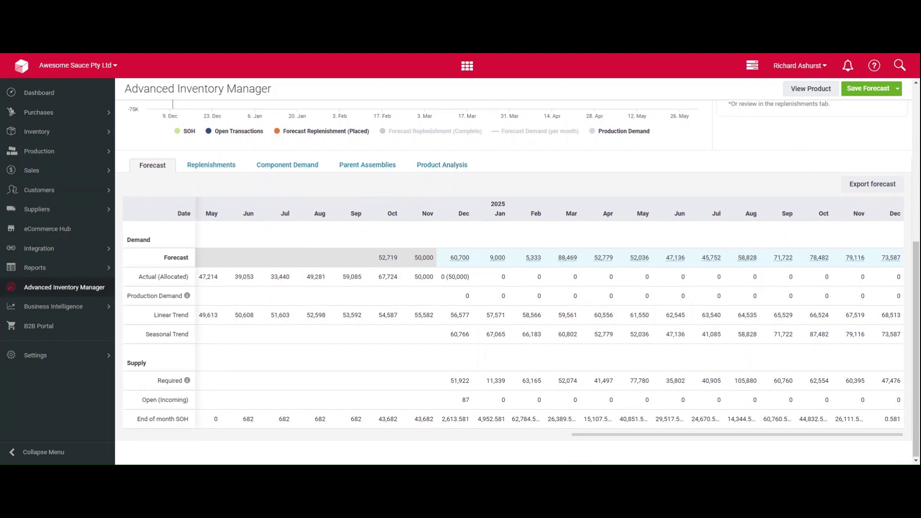
scroll(549, 319, left, 1)
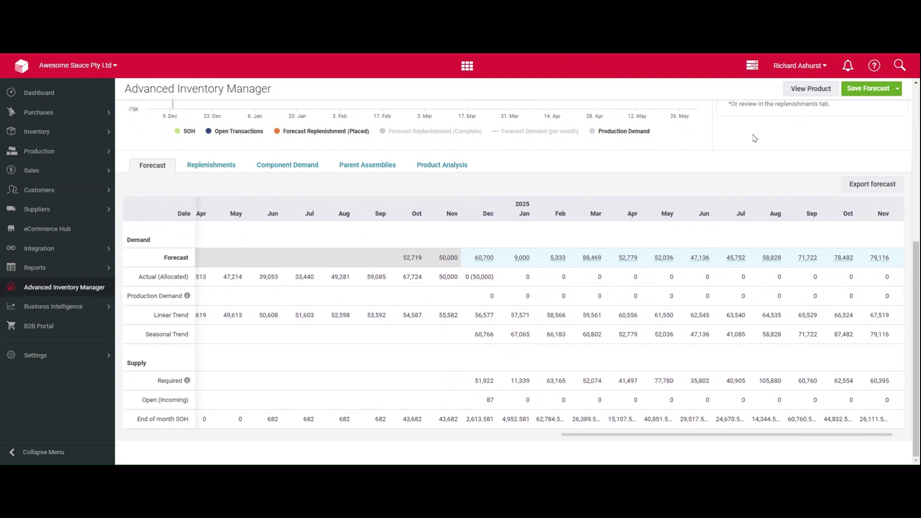
scroll(754, 138, up, 5)
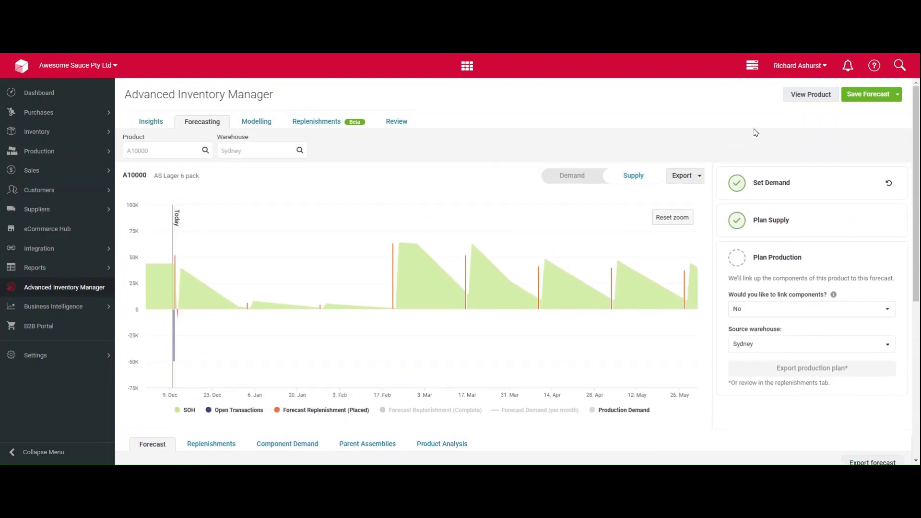
Save the A10000 forecast with the review time kept at 1 month
click(866, 96)
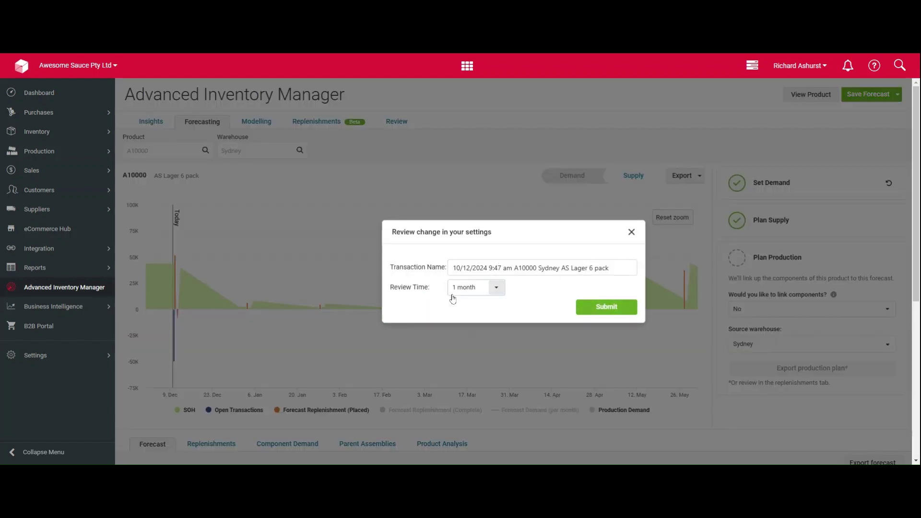
click(477, 291)
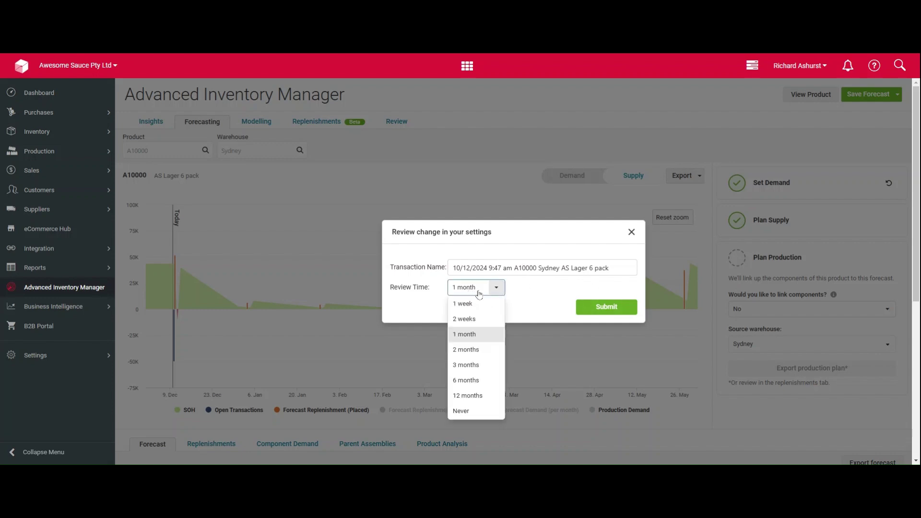
click(532, 303)
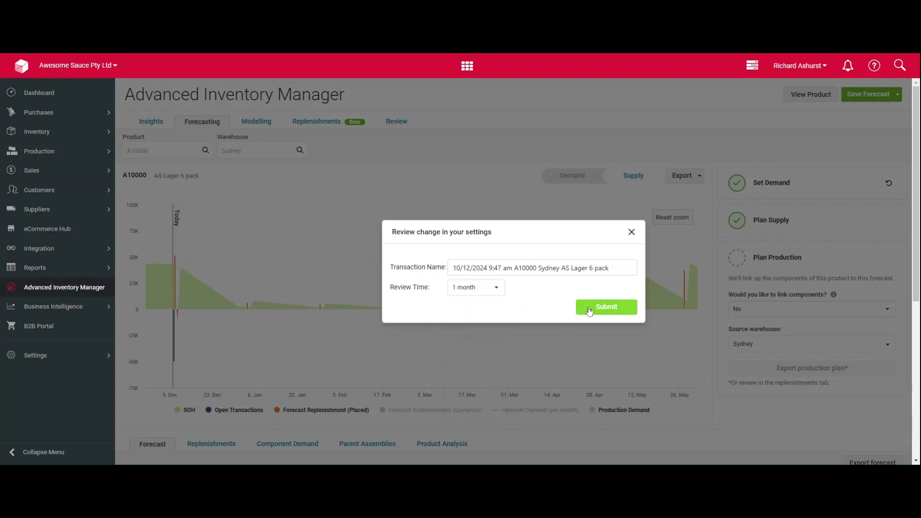
click(631, 233)
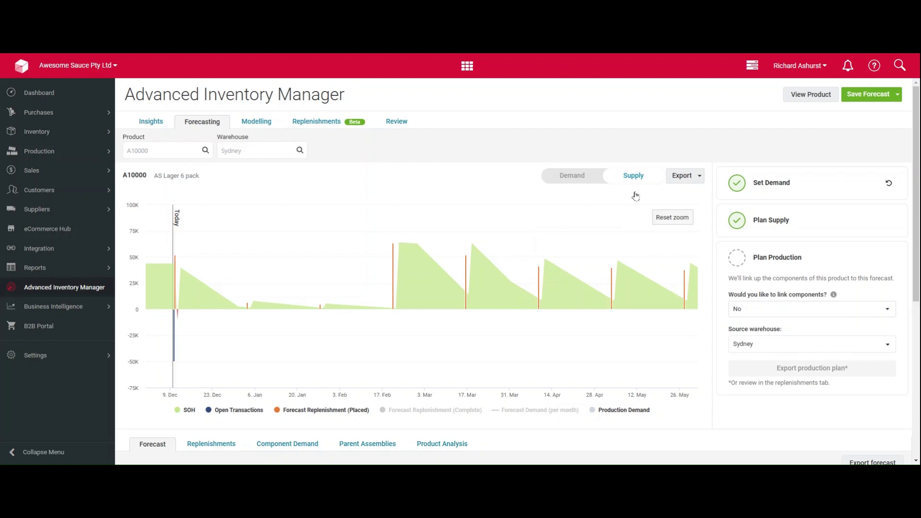
Show the Replenishments table, starting with 51,922 units needed now at 61,787.18 NZD
scroll(716, 369, down, 4)
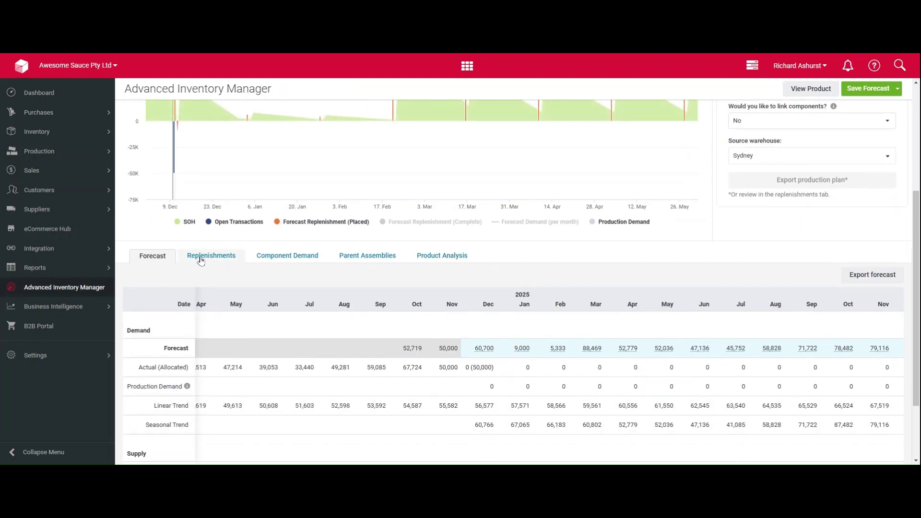
click(198, 255)
scroll(216, 302, down, 2)
scroll(218, 303, up, 2)
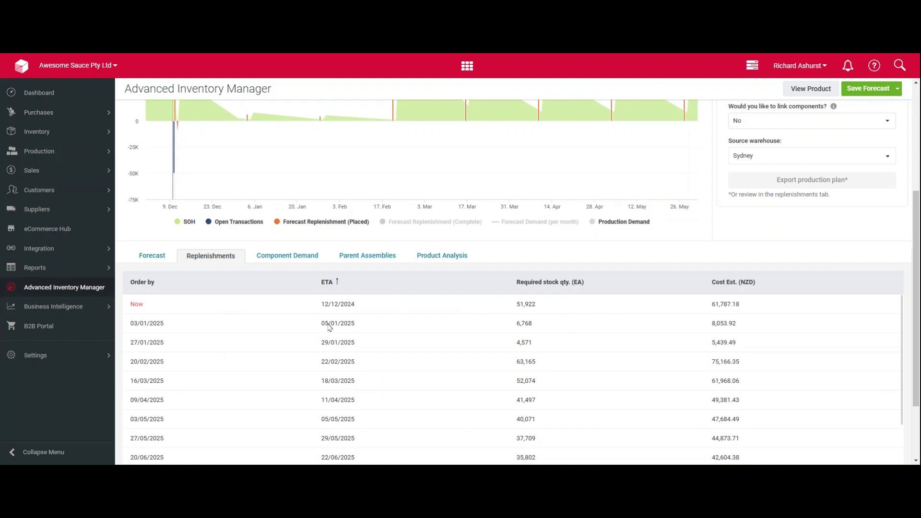
scroll(342, 334, down, 3)
scroll(343, 335, up, 5)
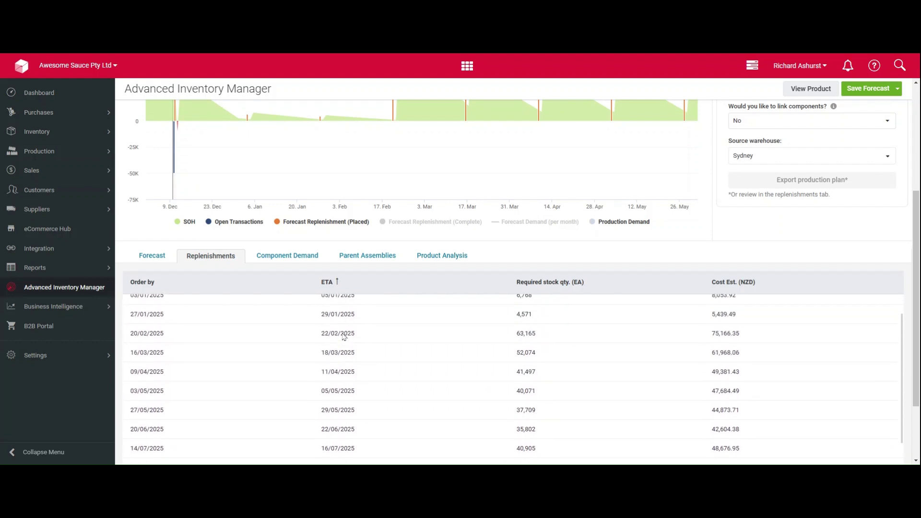
Set Max Days of Stock to 90 in Plan Supply and check the updated Replenishments table
scroll(729, 266, up, 4)
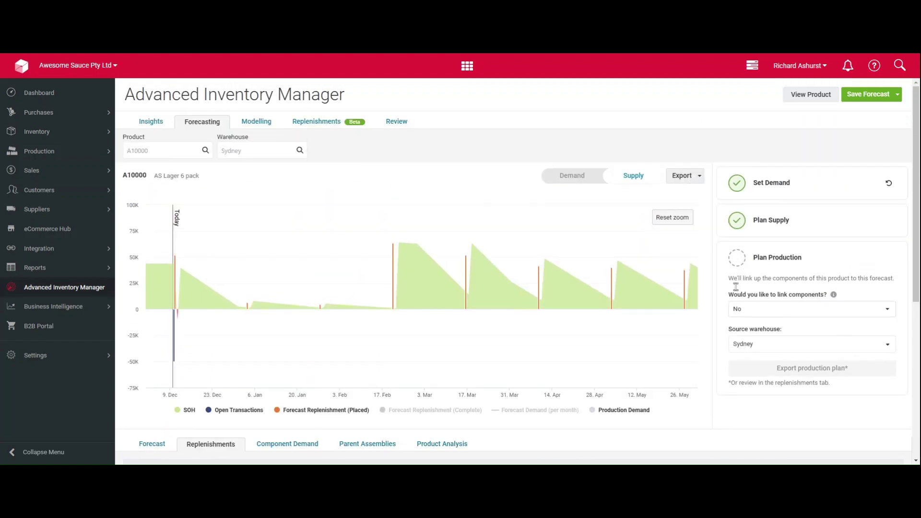
click(772, 220)
drag(751, 311, 724, 313)
text(90)
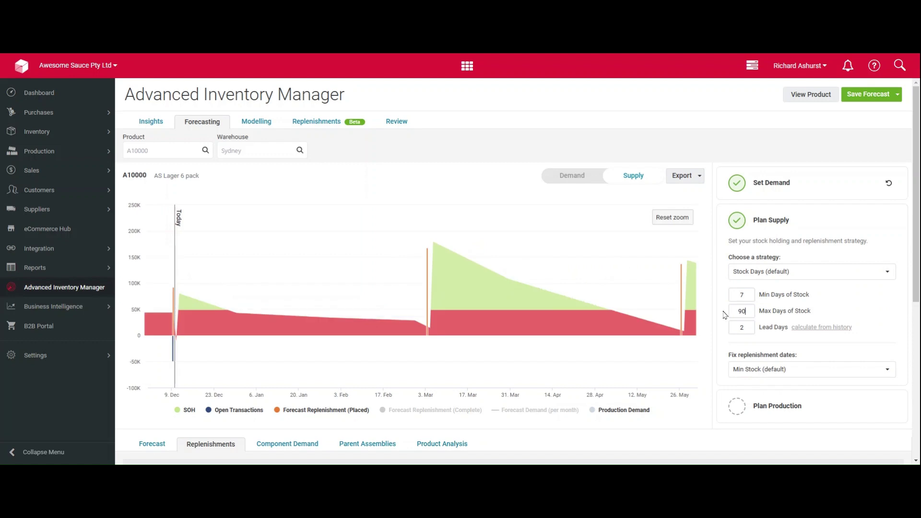
scroll(725, 314, down, 5)
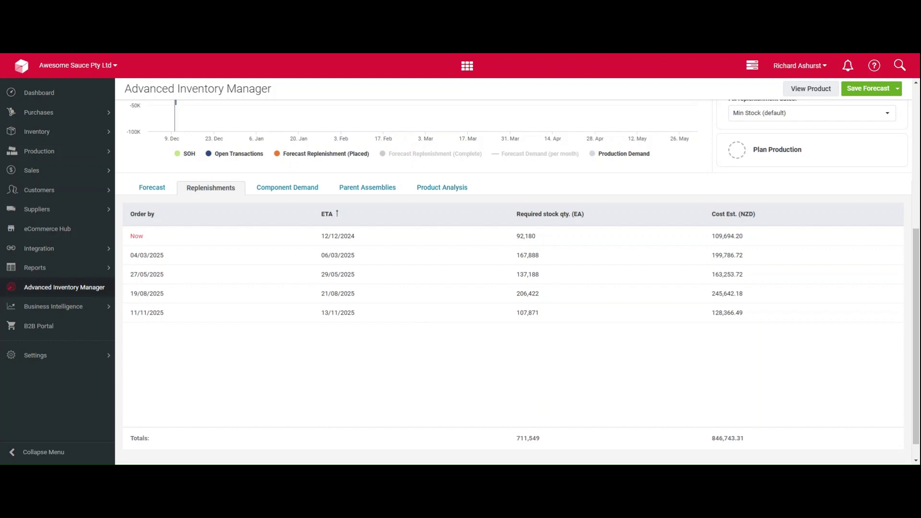
scroll(487, 230, up, 5)
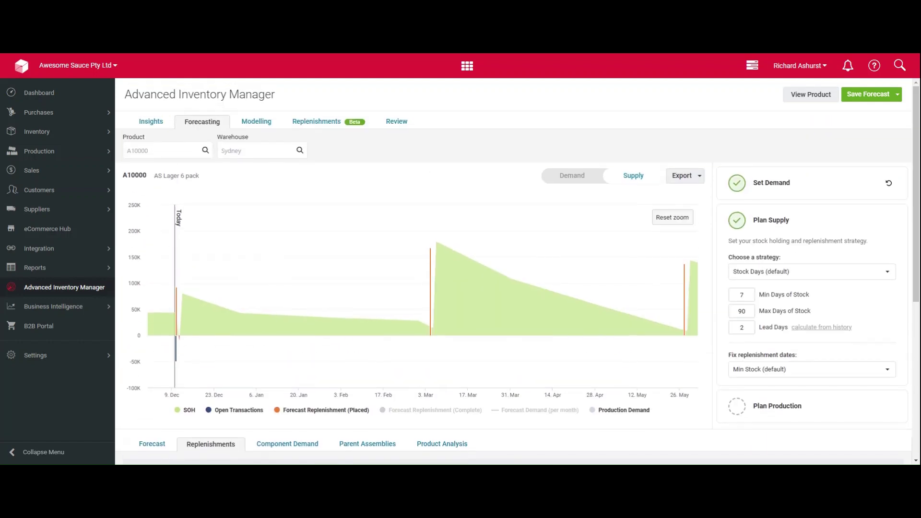